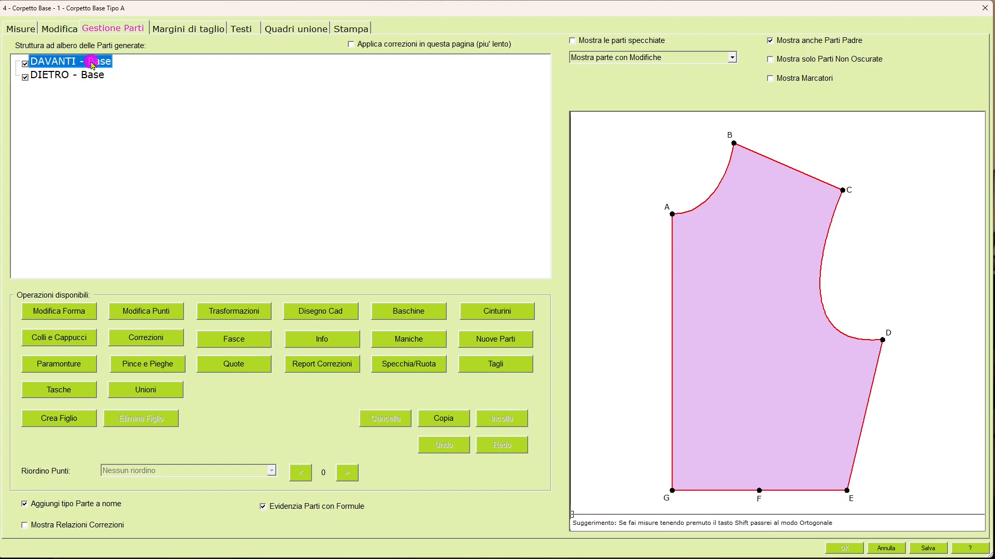
- Add a rectangular band (Fascia) to the DAVANTI part between points E and G, with height doubling turned off
click(239, 342)
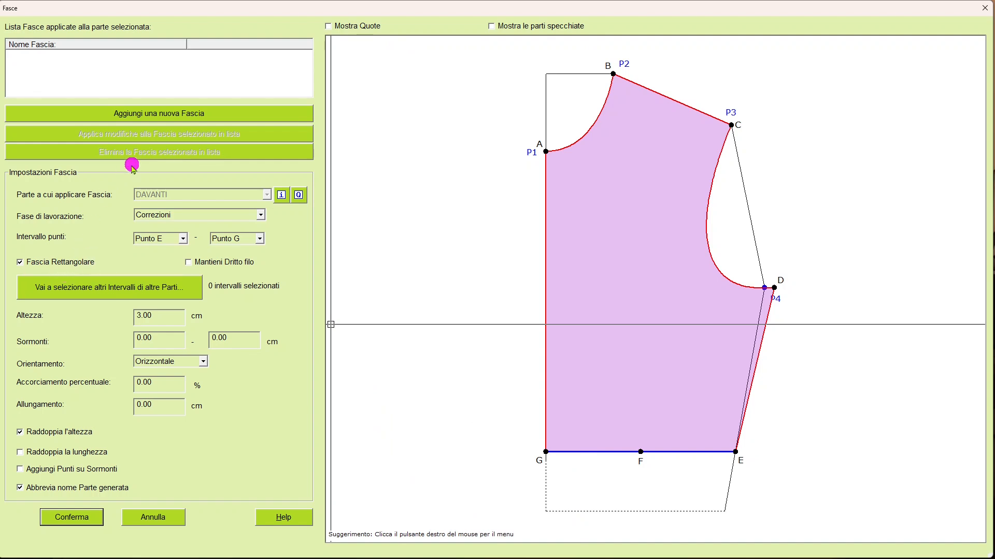
click(162, 115)
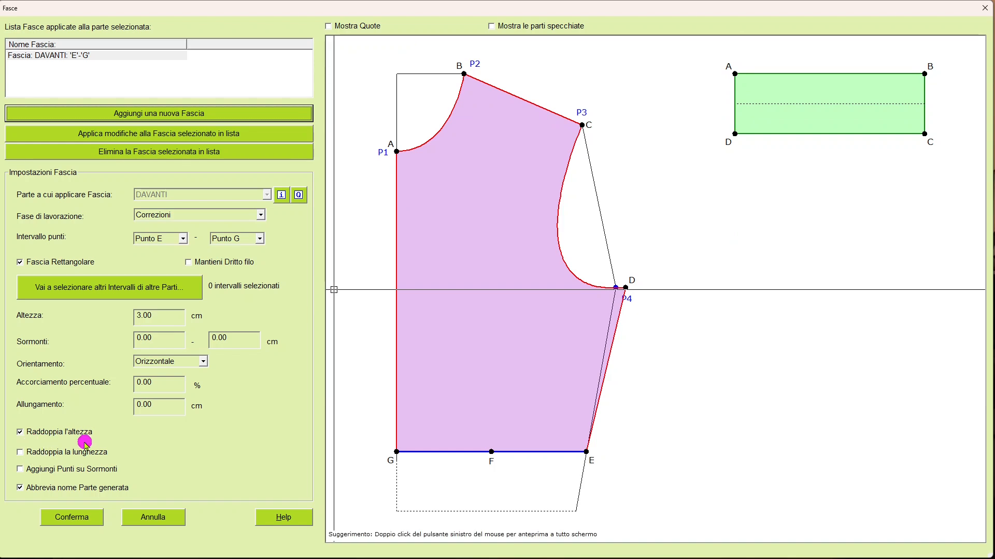
click(19, 435)
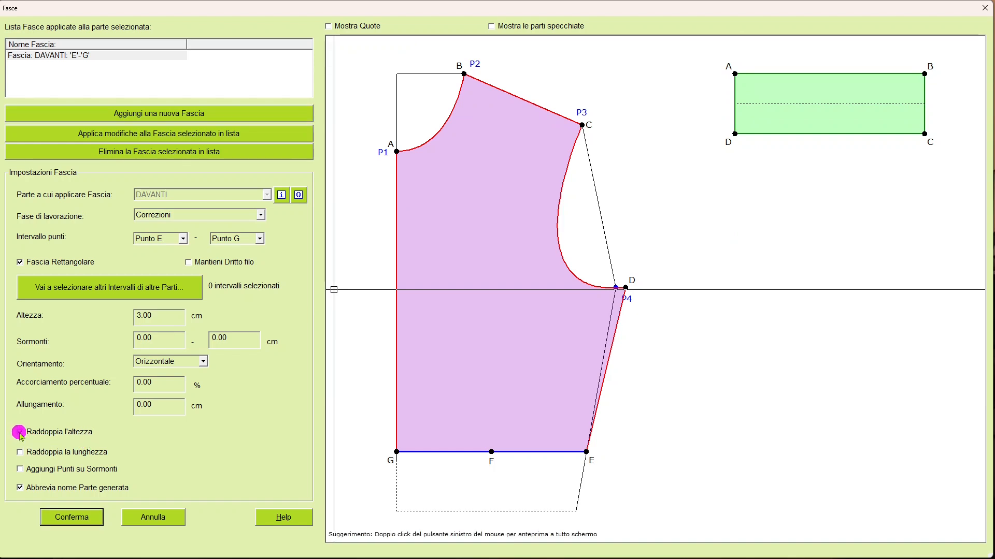
click(117, 134)
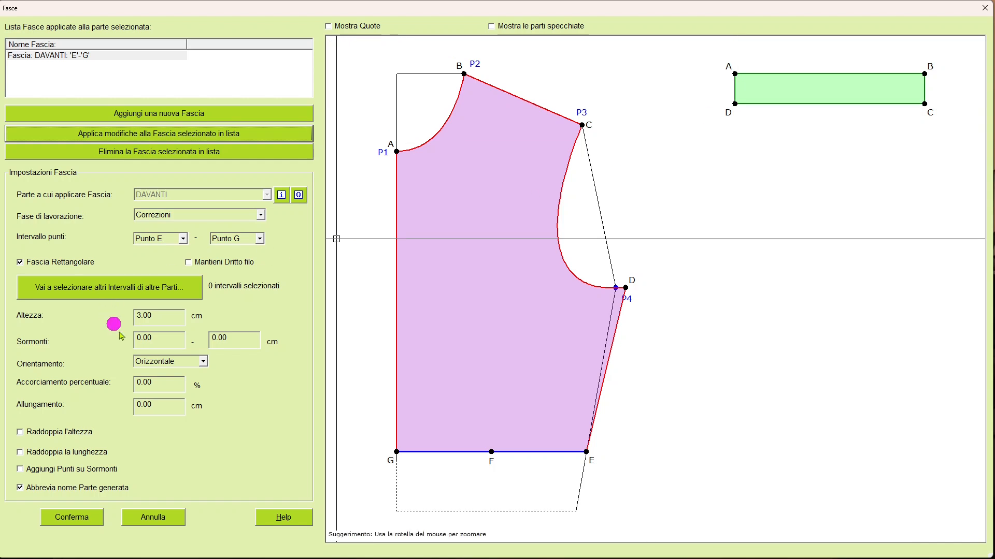
- Set the band's height to 5 cm and apply the change to the selected band
click(153, 317)
text(5)
click(124, 133)
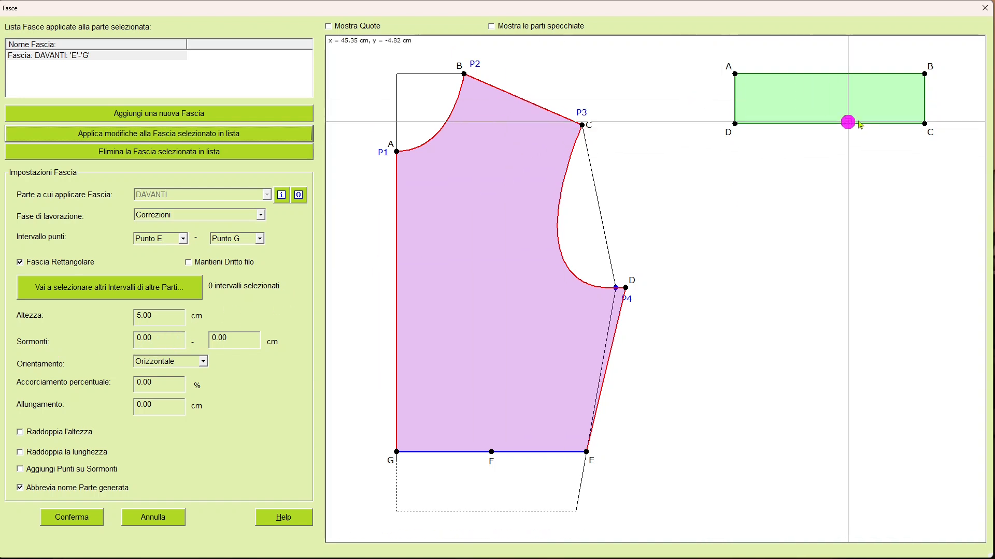
- Set the band's overlaps (Sormonti) to 3 cm at the first end and 5 cm at the second, applying each change
click(165, 343)
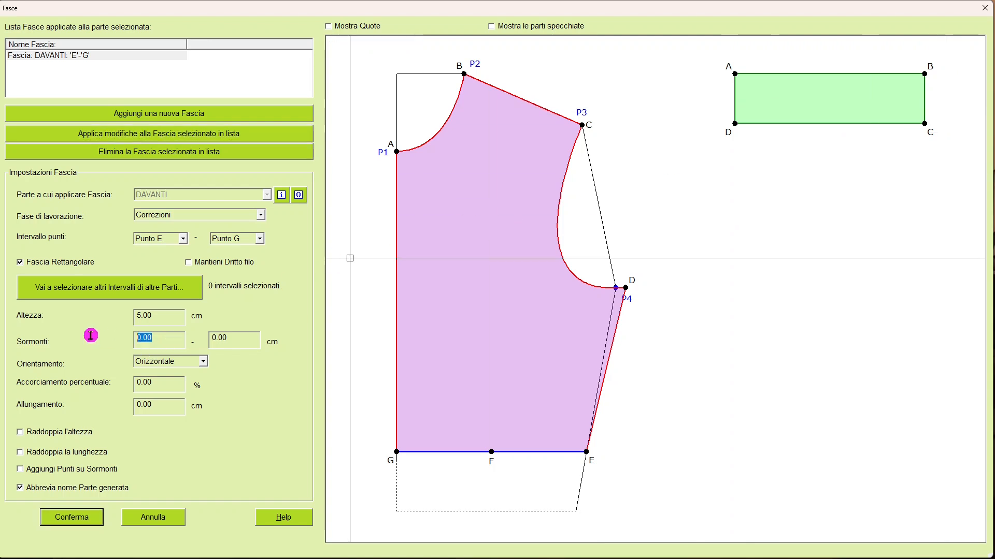
text(3)
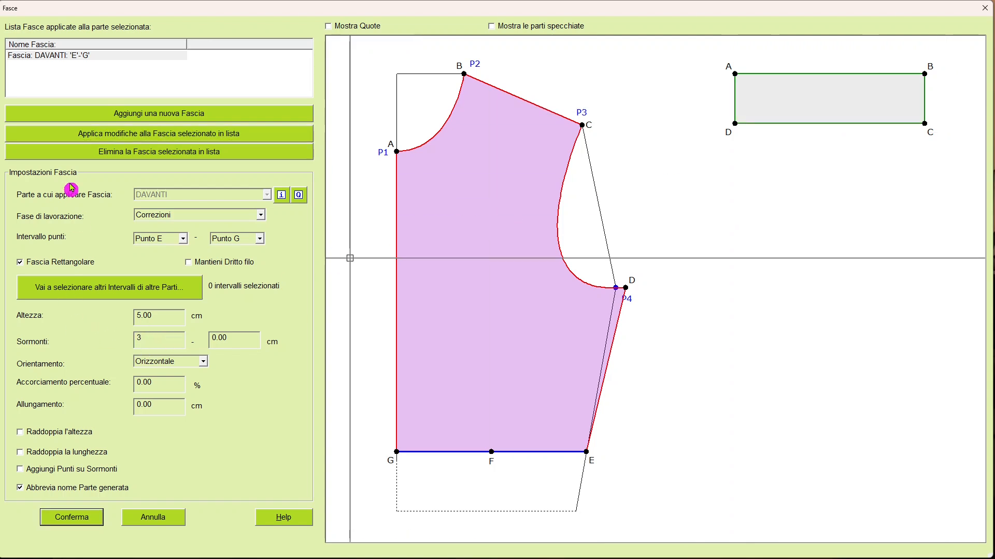
click(104, 137)
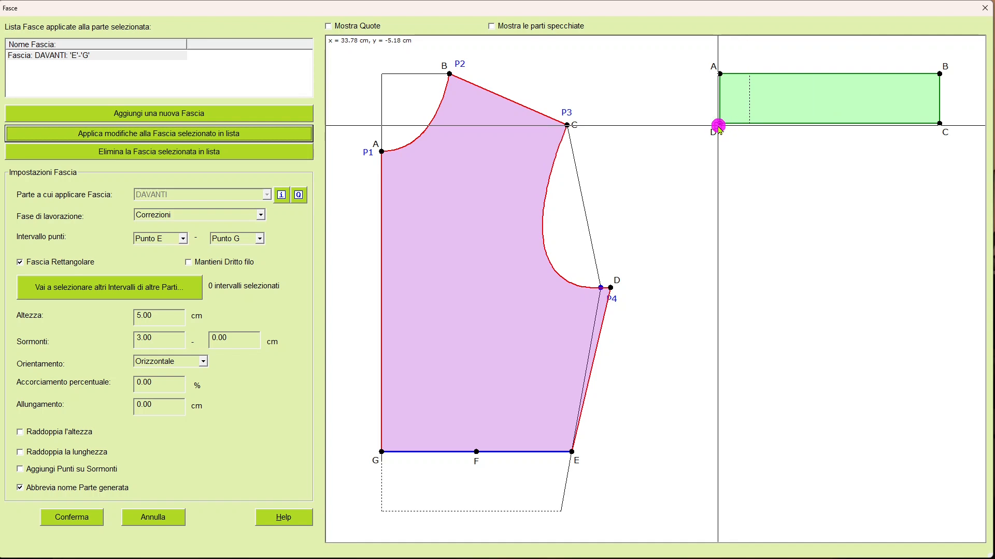
click(242, 340)
text(5)
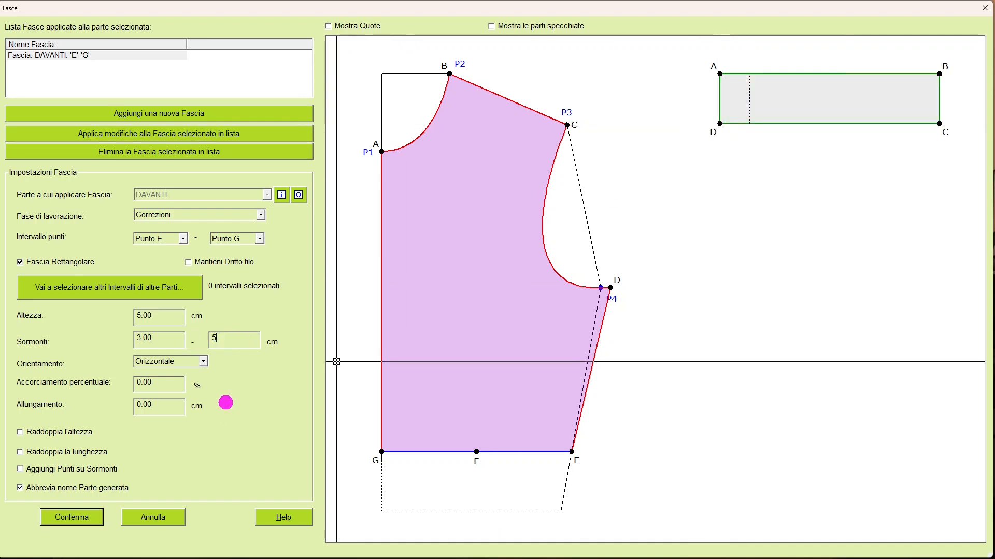
click(179, 134)
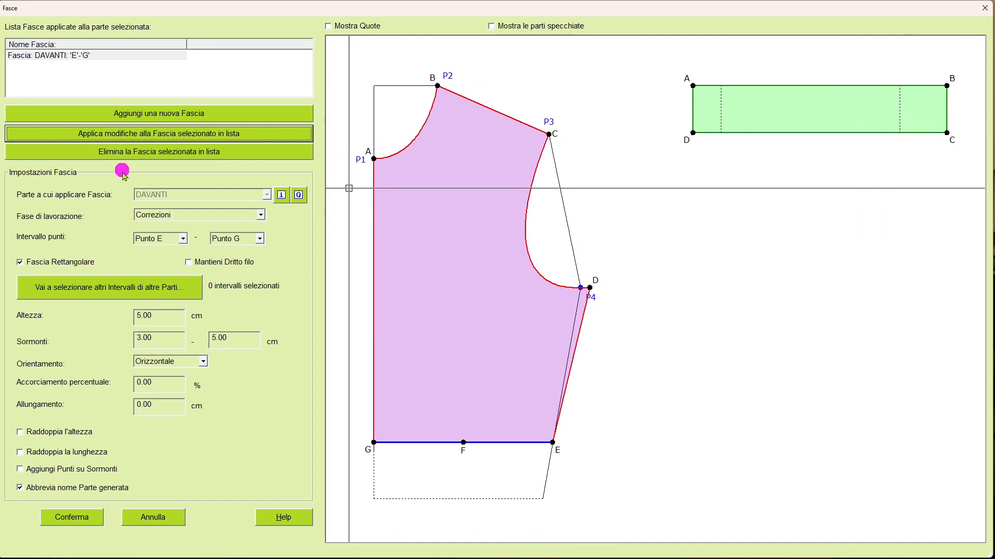
- Reset both overlaps of the band to 0 cm and apply the change
drag(178, 334, 83, 296)
text(0)
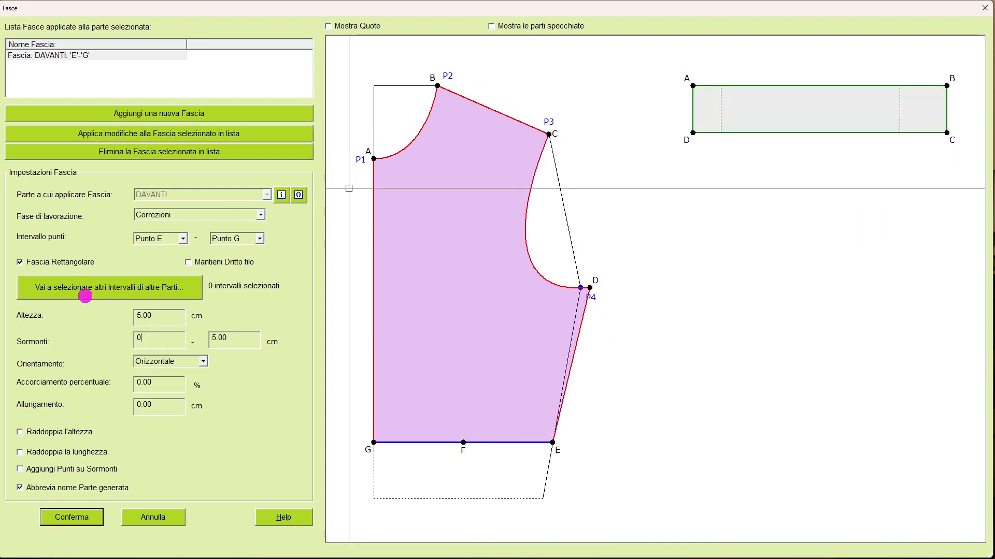
key(Tab)
text(0)
click(140, 133)
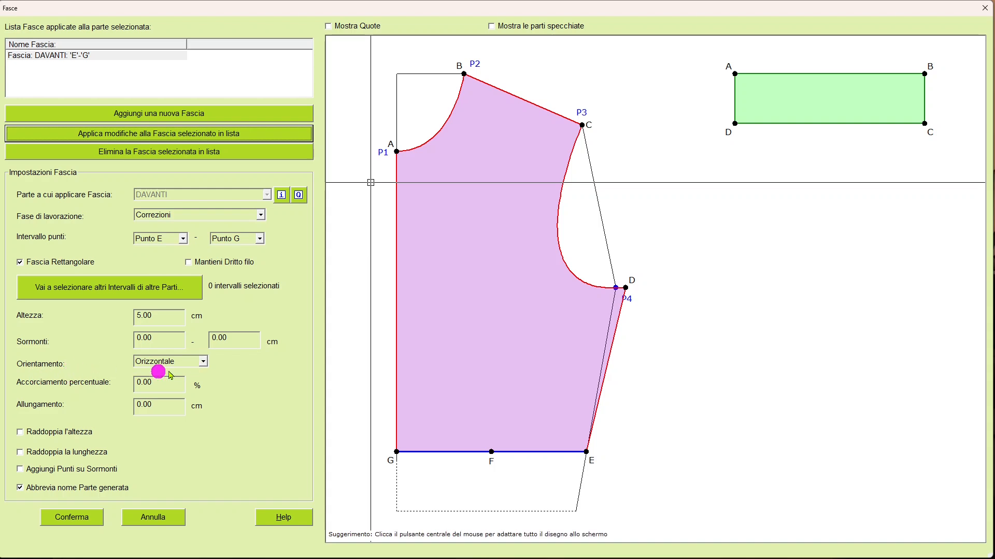
- Set the band's orientation to Verticale and apply it
click(205, 362)
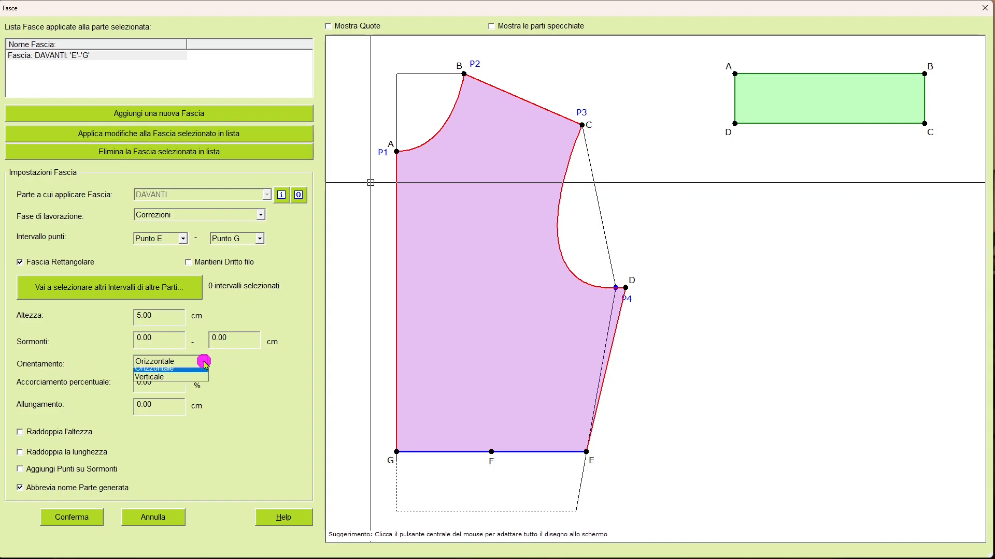
click(170, 382)
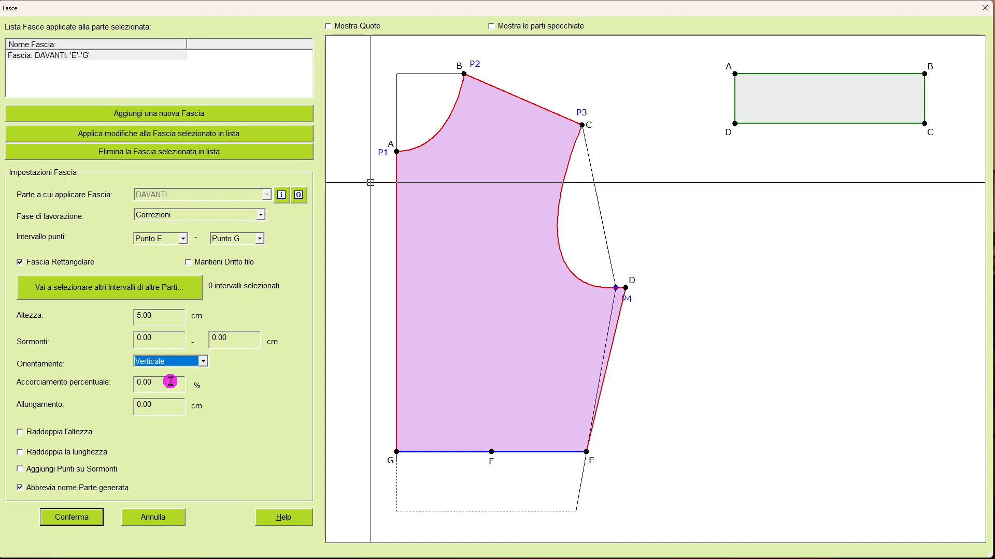
click(148, 134)
click(826, 286)
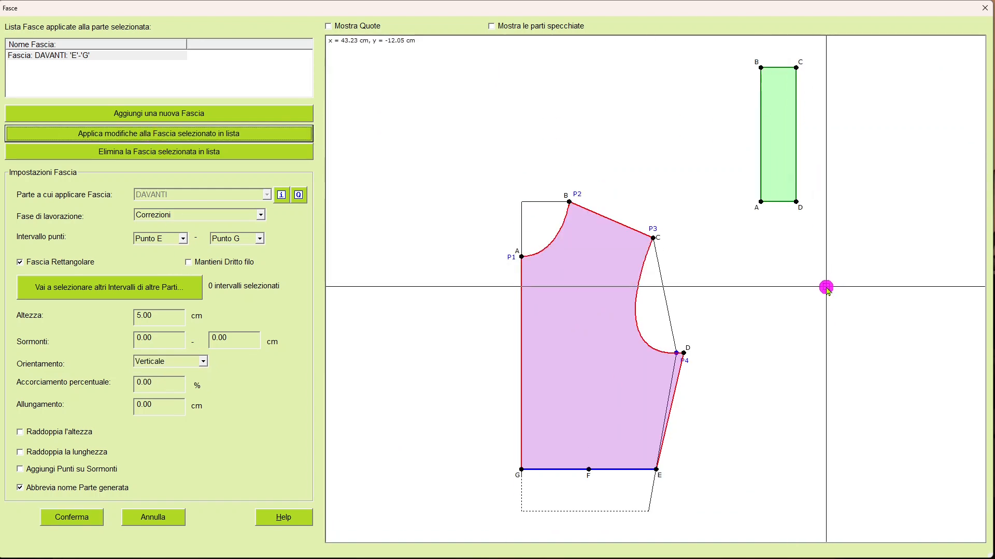
- Return the band's orientation to Orizzontale and apply it
click(203, 361)
click(186, 374)
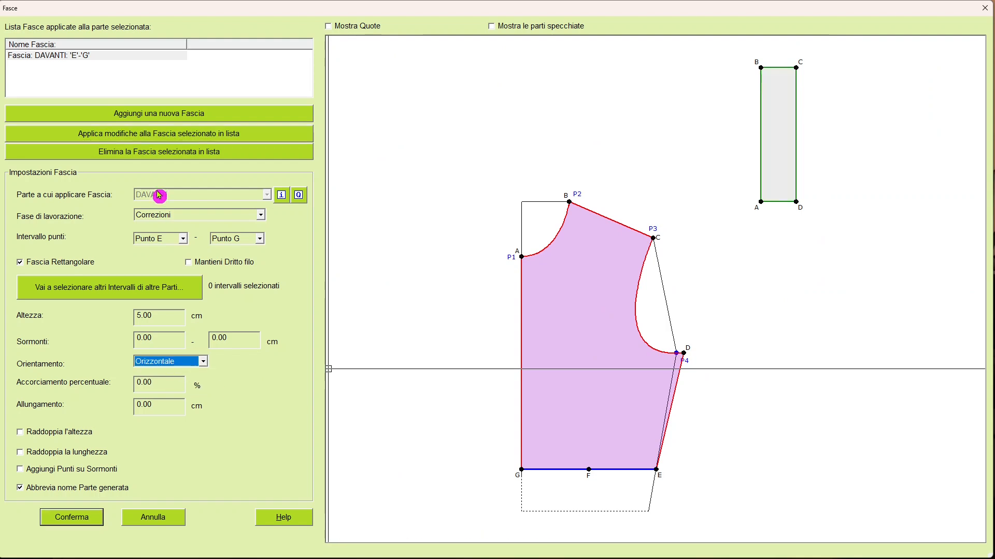
click(85, 136)
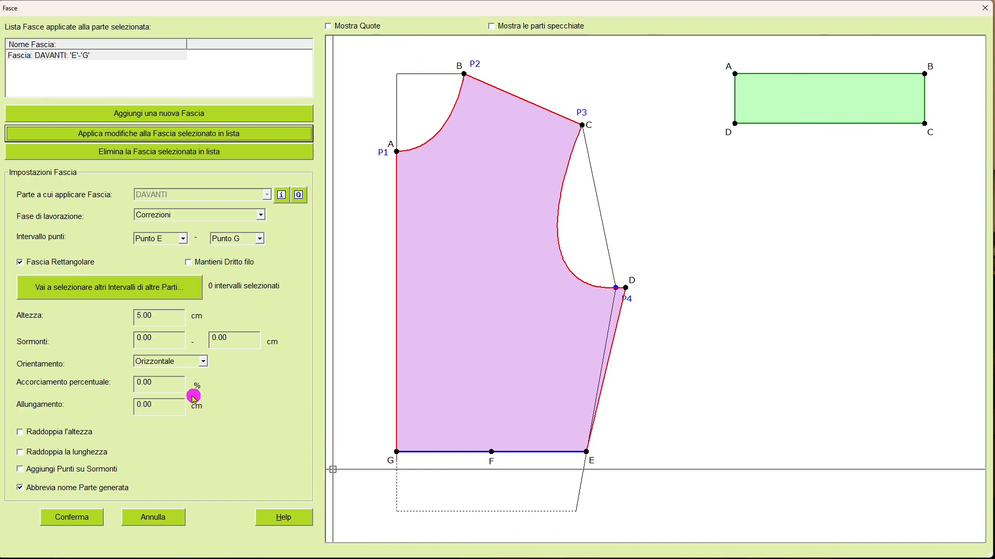
- Set the band's percentage shortening (Accorciamento percentuale) to 20% and apply it
click(162, 386)
text(20)
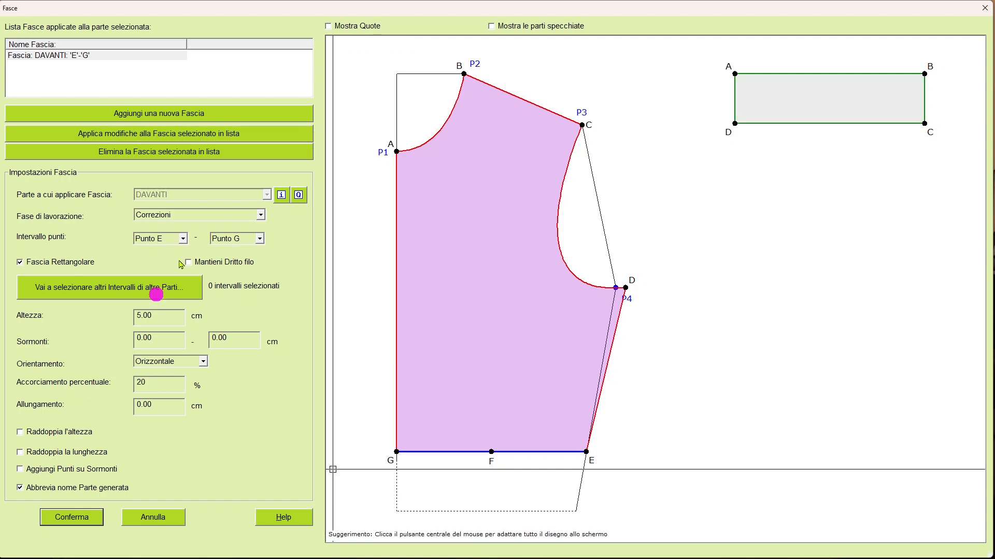
click(161, 136)
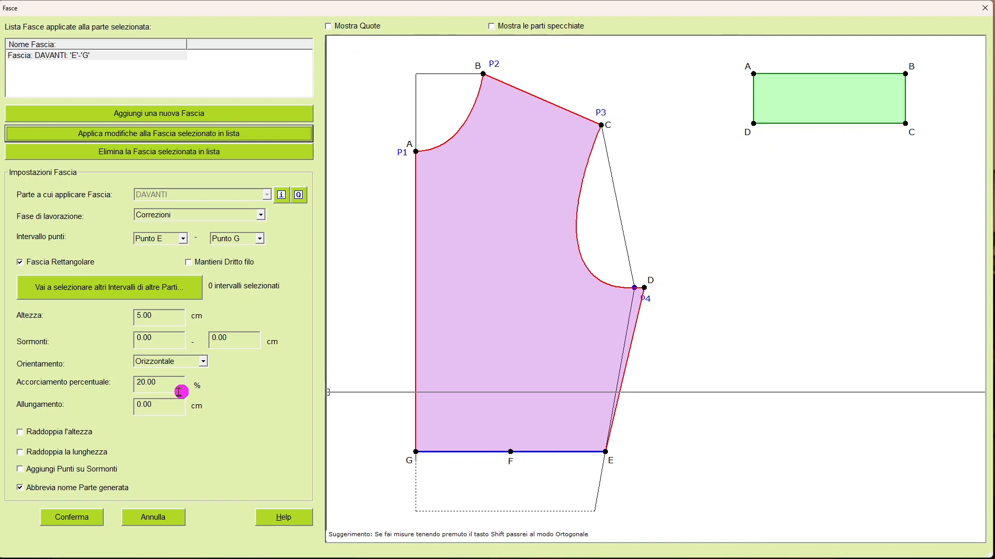
- Try a percentage shortening of -20% on the band, and reset it to 0%, applying both values
click(162, 385)
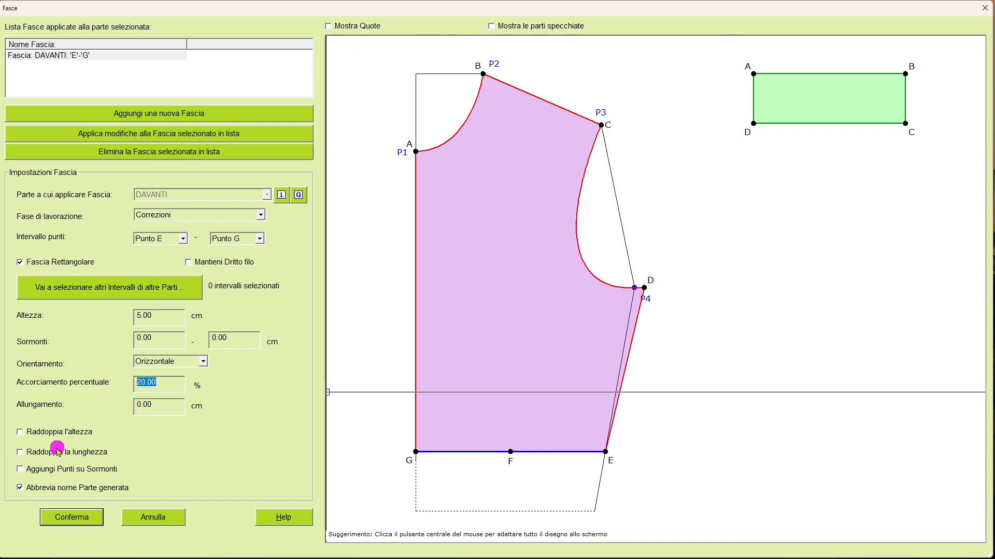
text(-20)
click(148, 143)
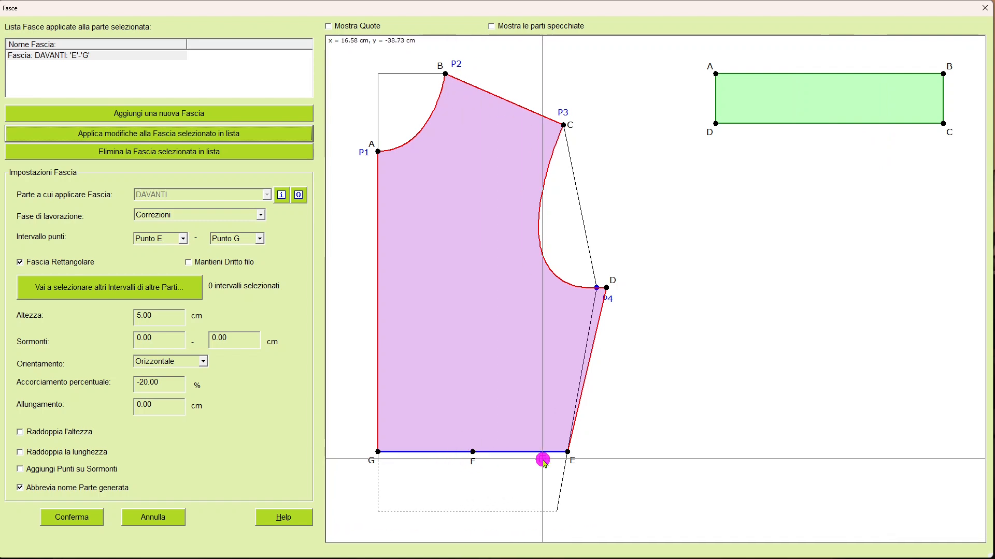
click(173, 386)
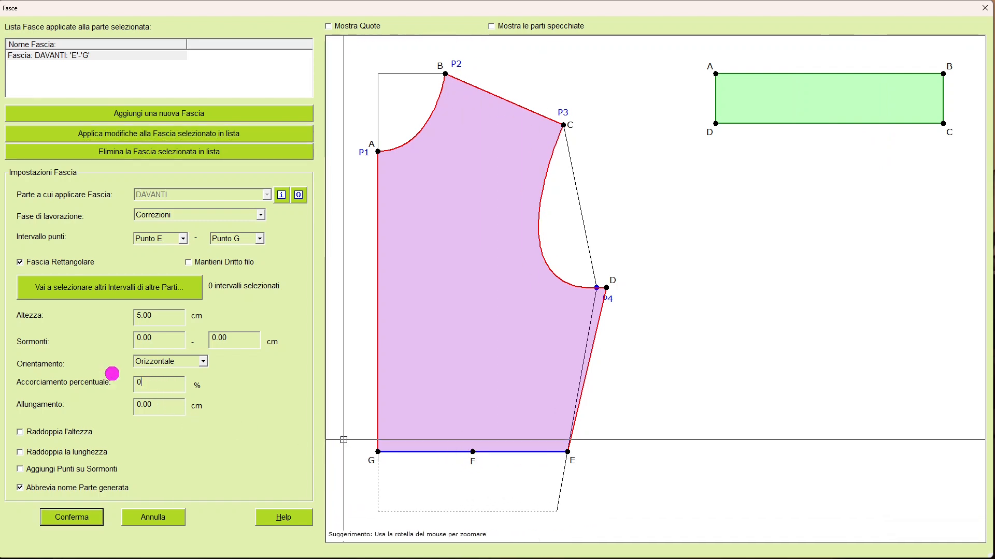
click(221, 133)
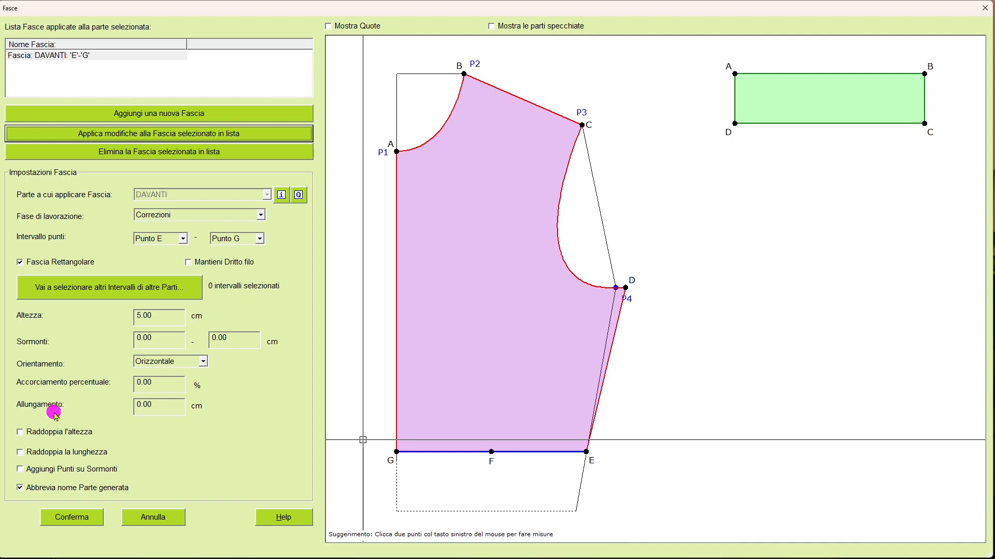
- Set the band's lengthening (Allungamento) to 20 cm and apply it
click(147, 413)
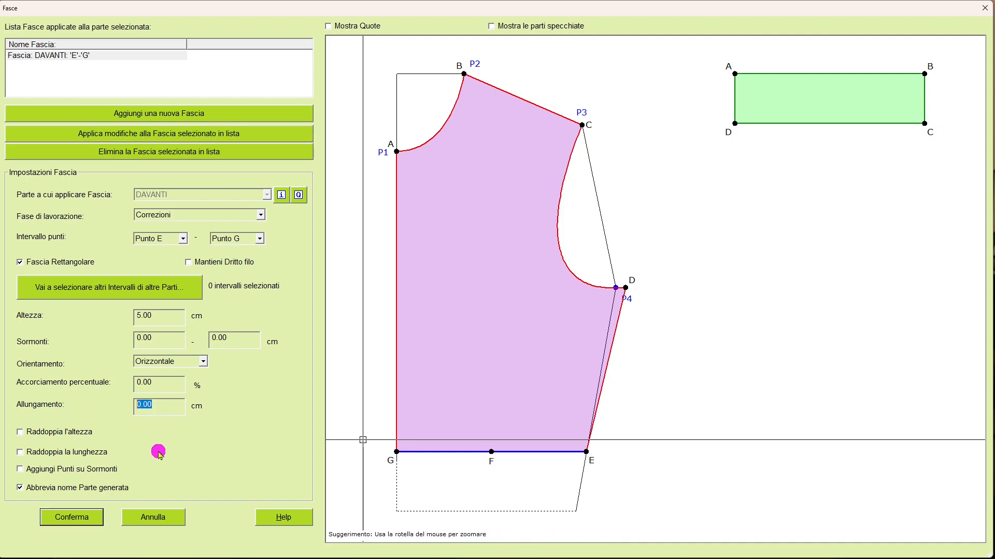
text(20)
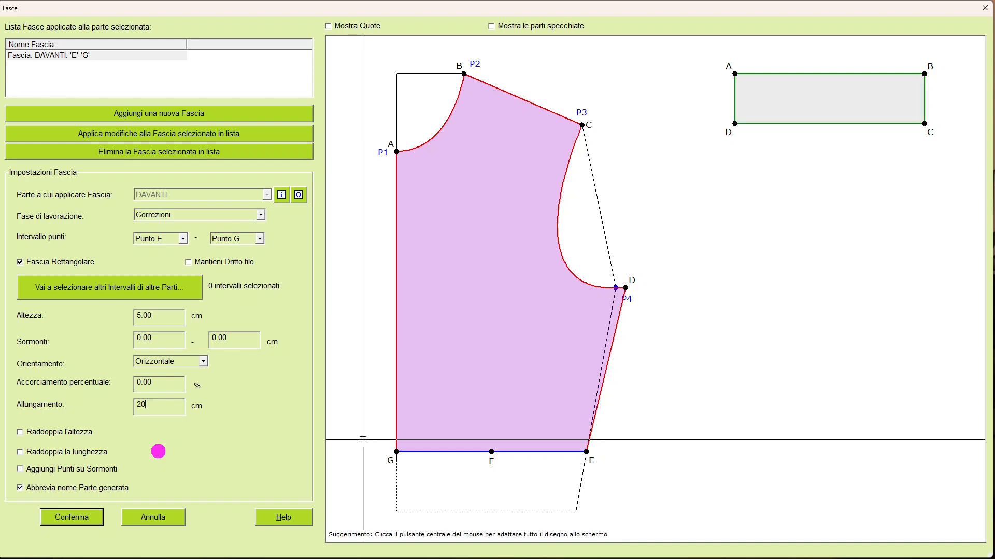
click(171, 136)
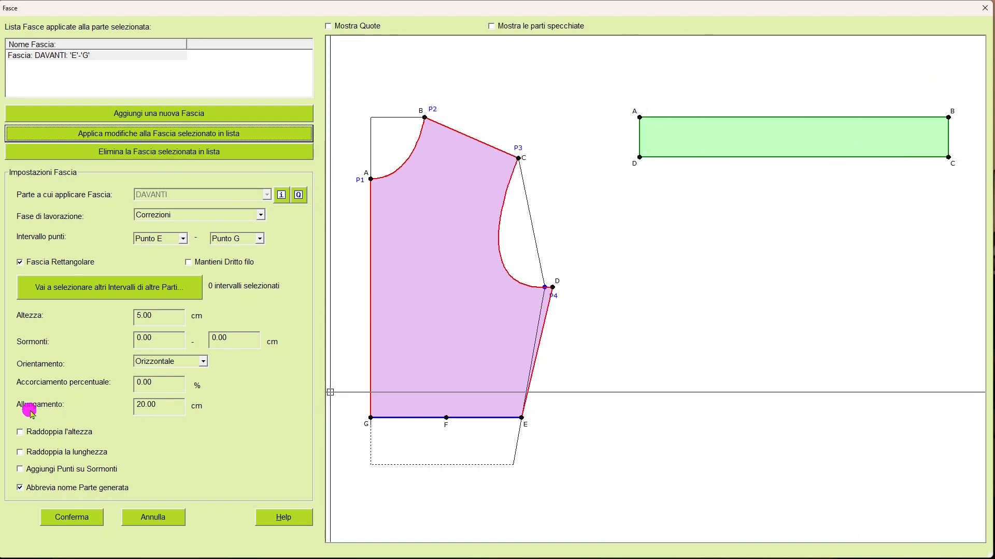
- Reset the band's lengthening to 0 cm and apply the change
click(165, 405)
double_click(164, 406)
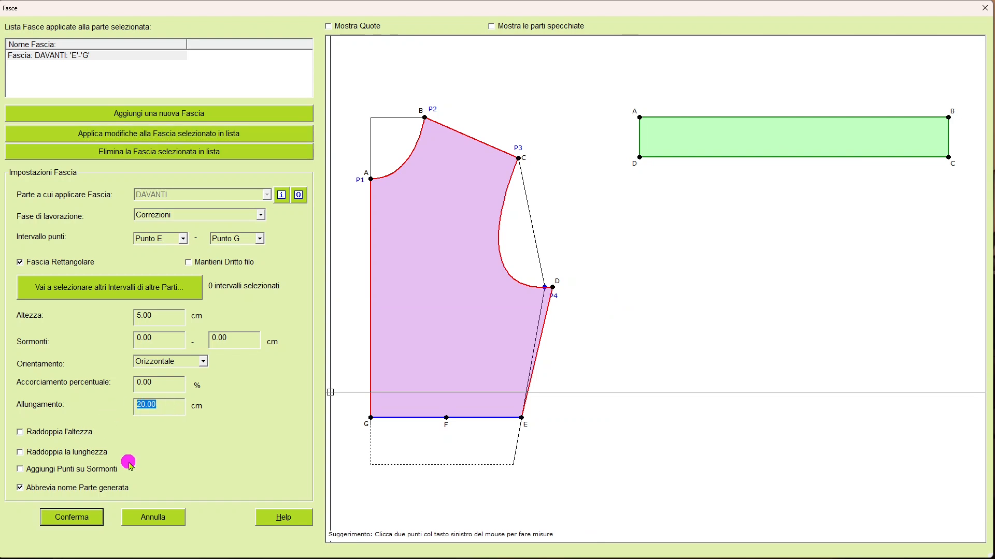
text(0)
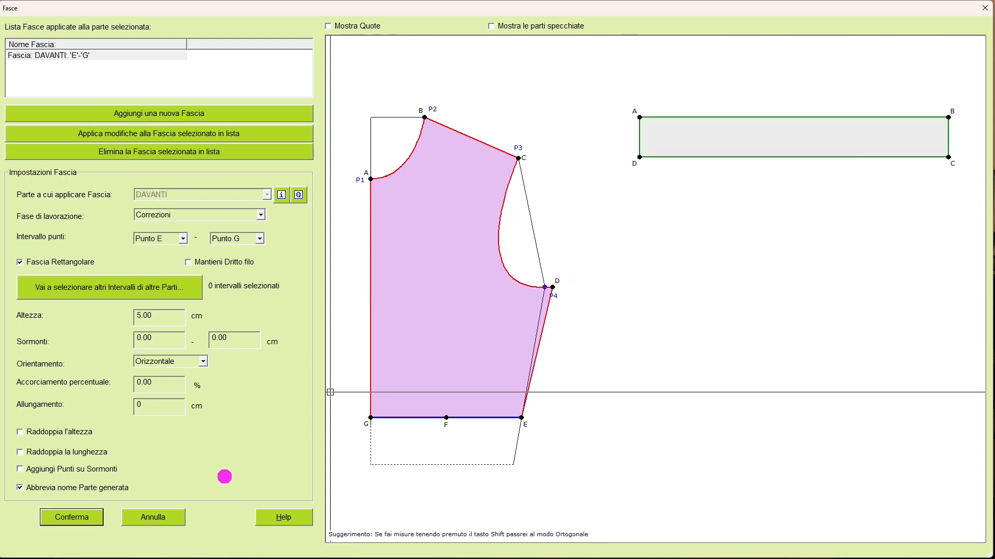
click(181, 133)
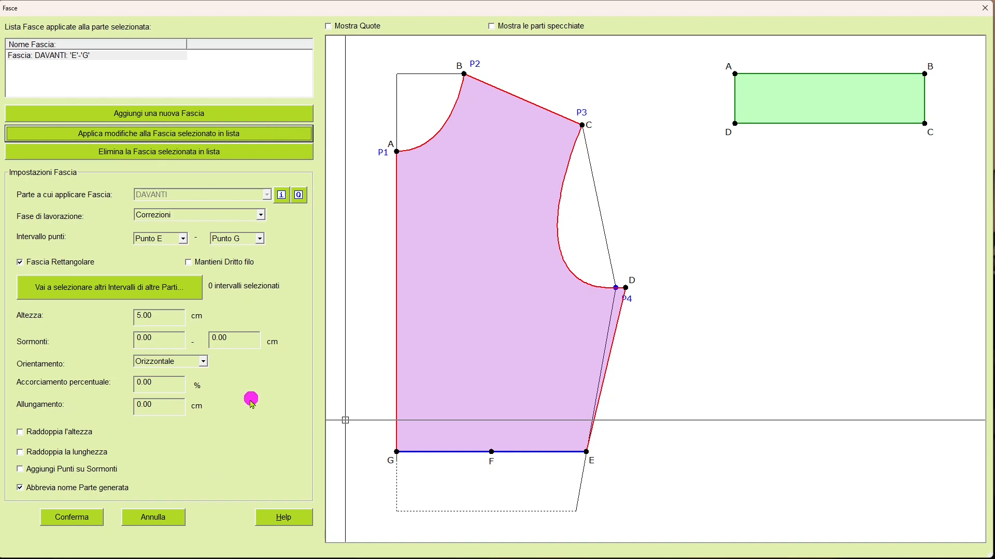
- Set the band's lengthening to -10 cm and apply it to shorten the band
double_click(165, 409)
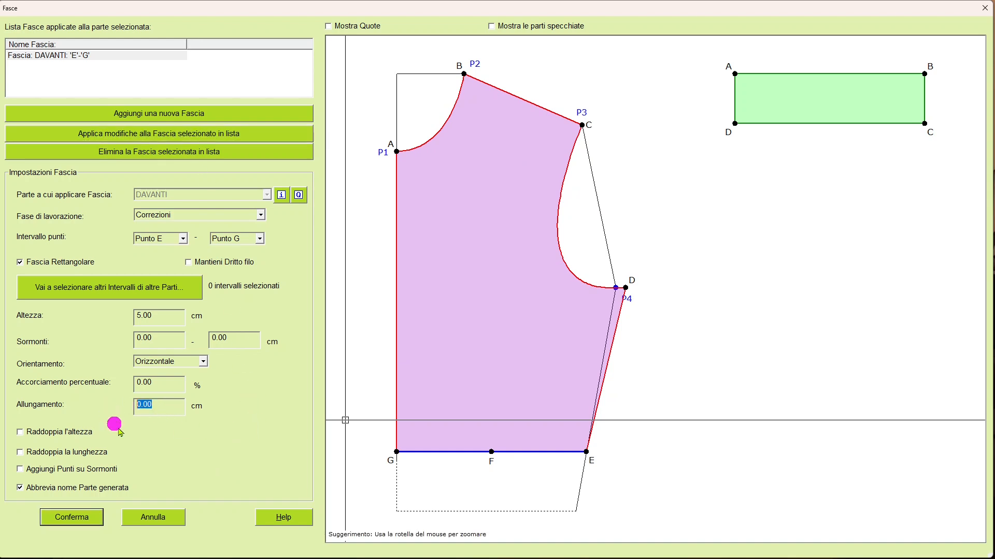
text(-10)
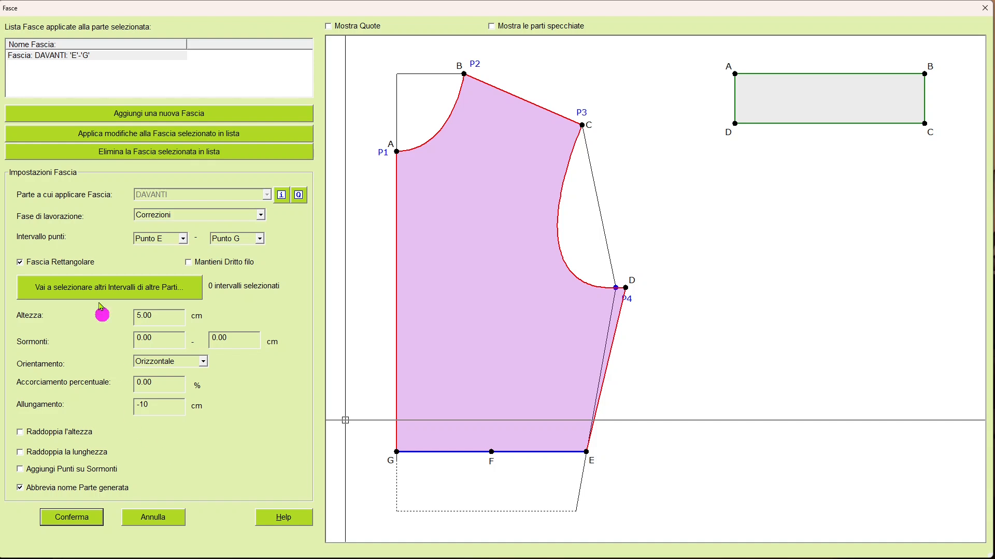
click(137, 135)
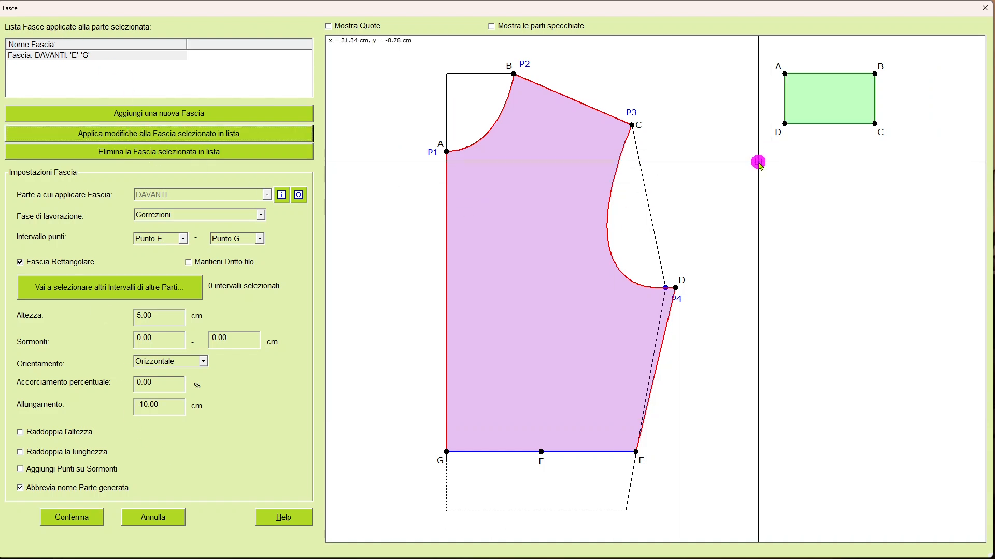
- Restore the band's lengthening to 0 cm and update the selected band
double_click(155, 408)
text(0)
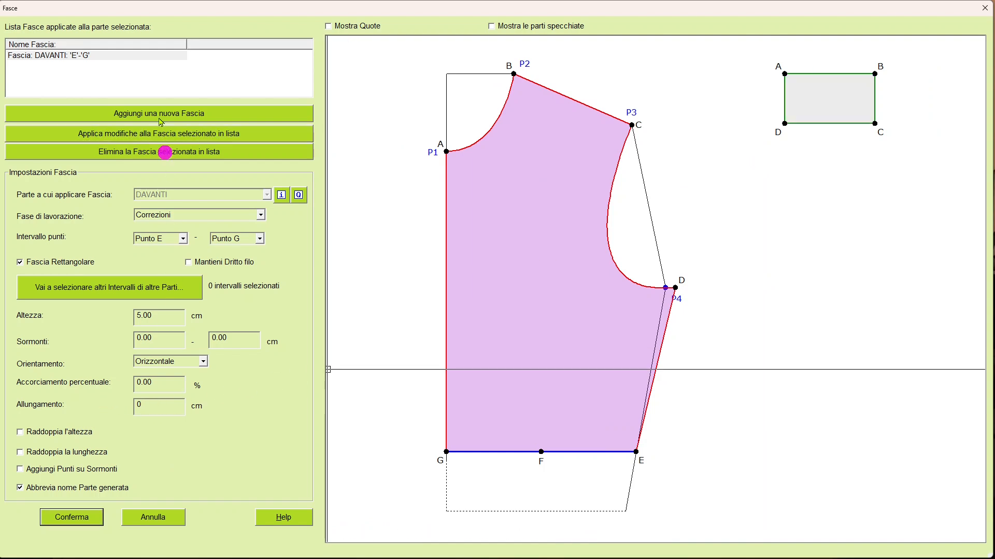
click(144, 134)
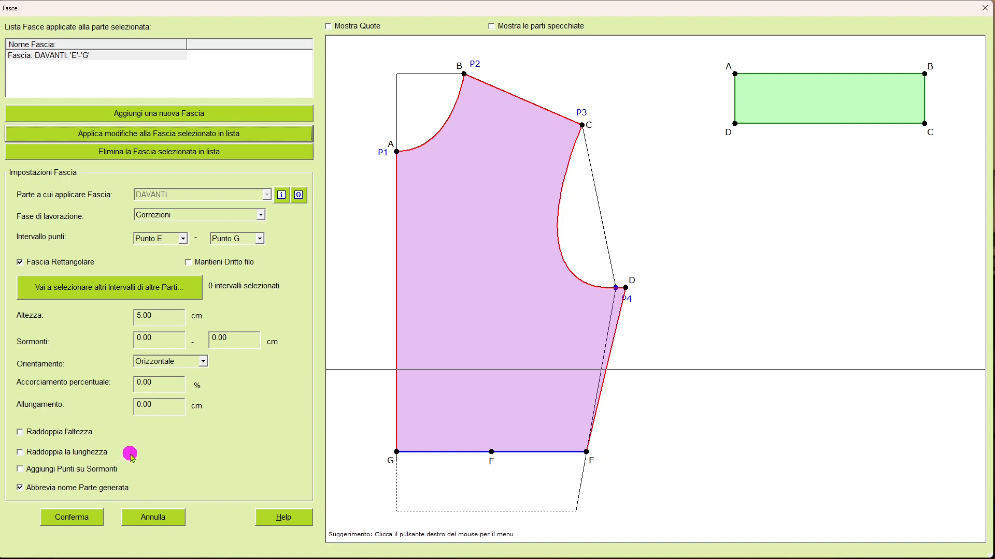
- Try doubling the band's length (Raddoppia la lunghezza), and restore the single length, applying each change
click(20, 452)
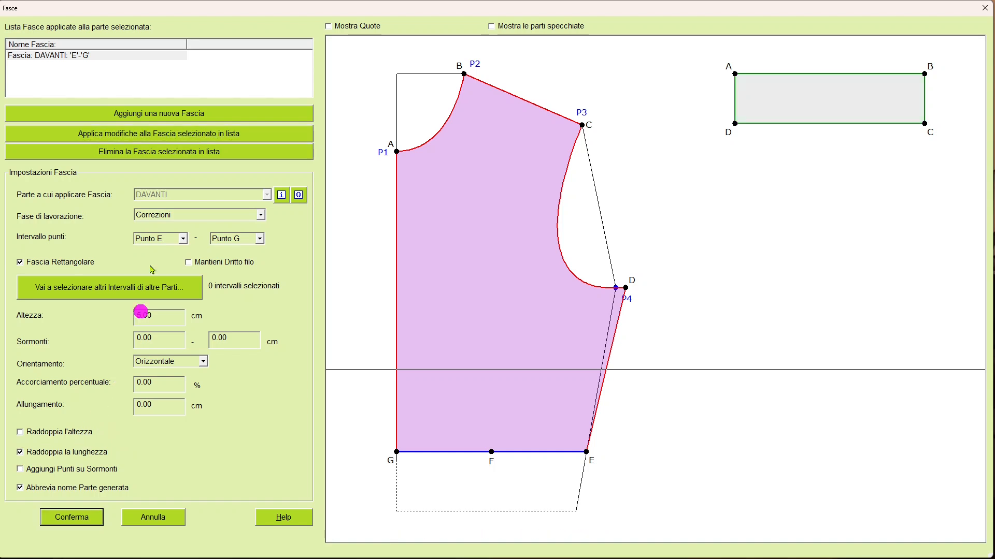
click(89, 137)
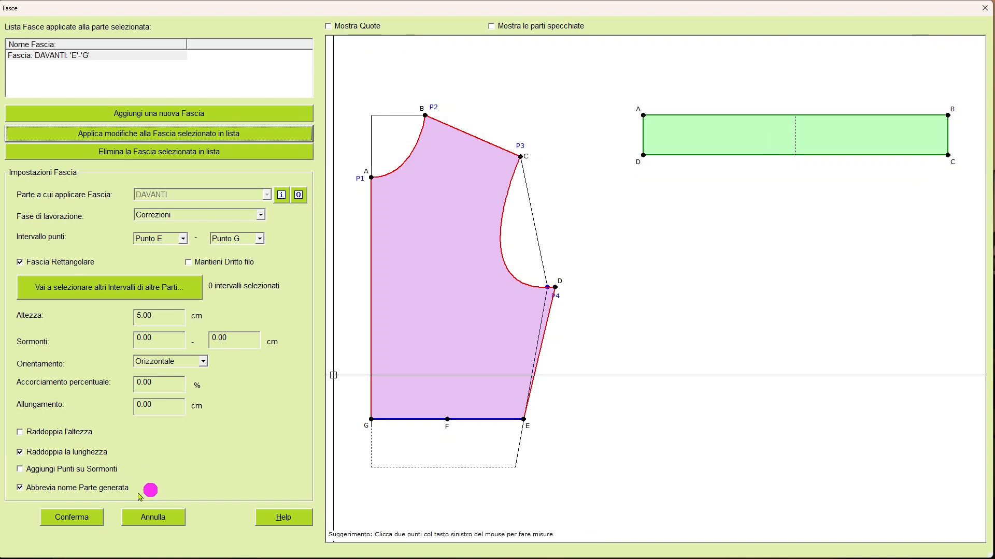
click(20, 452)
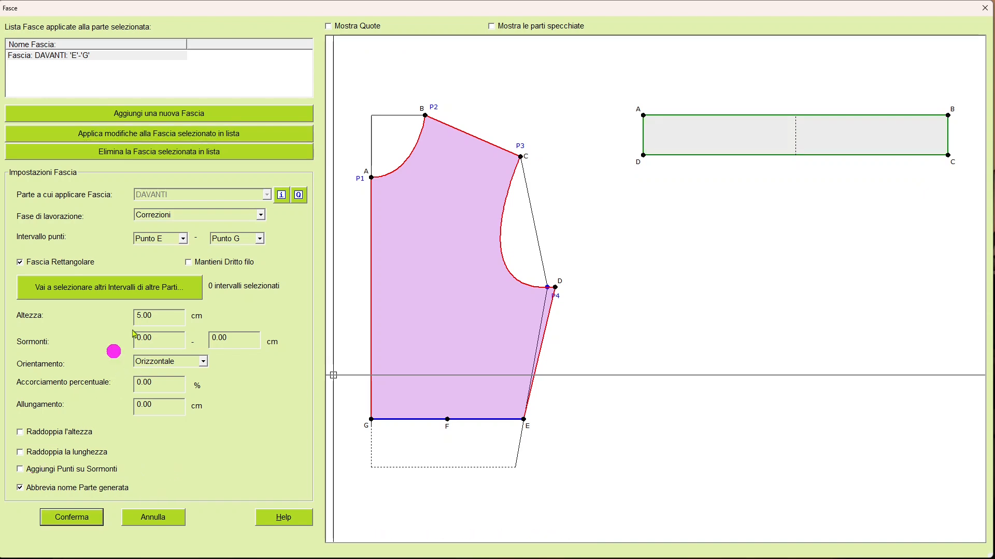
click(155, 135)
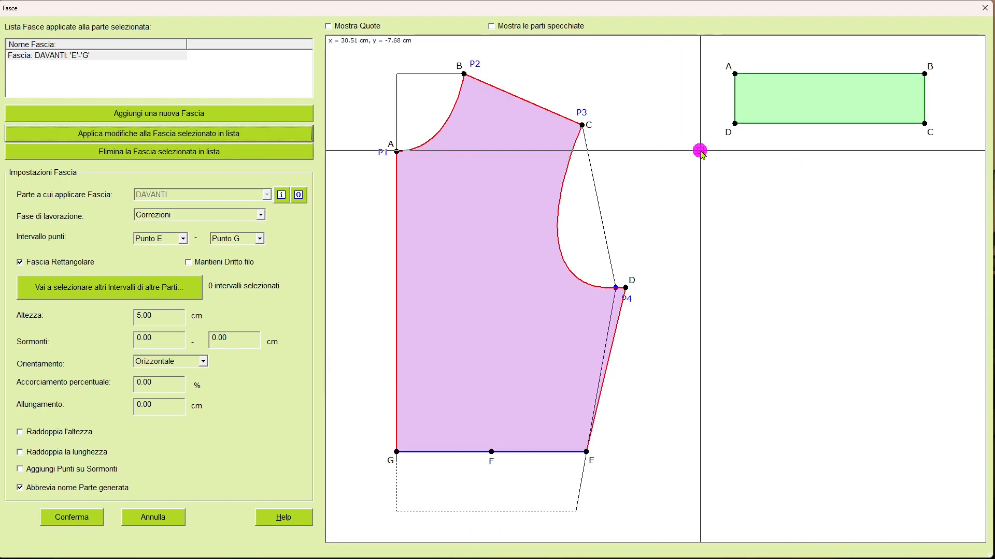
- Set the band's first overlap (Sormonti) to 3 cm and add points on the overlaps, applying both changes
drag(158, 342, 112, 333)
text(3)
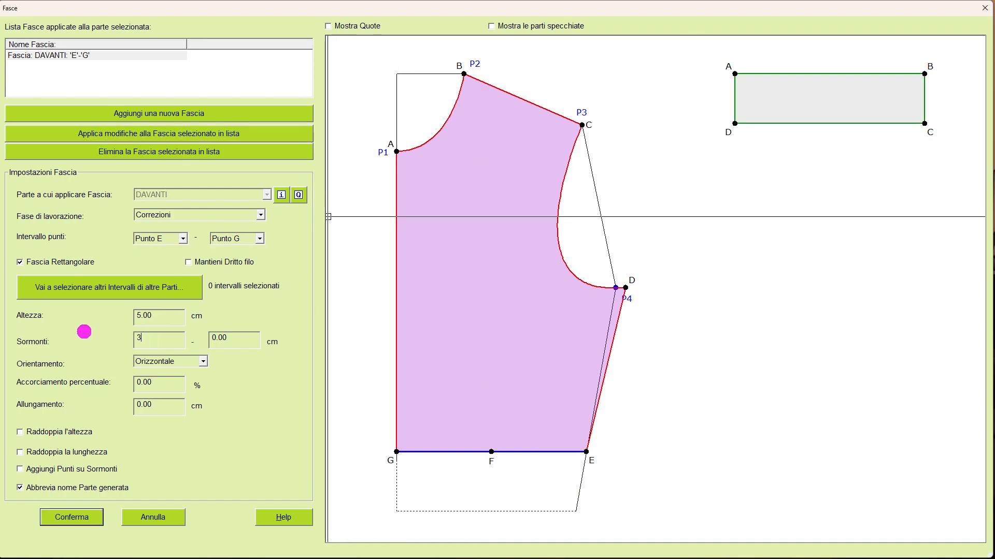
click(131, 136)
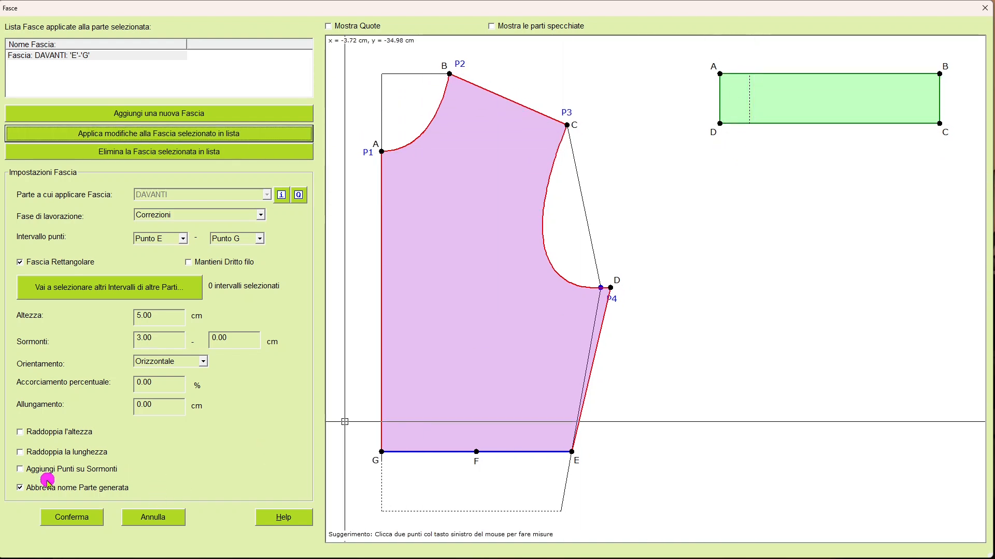
click(19, 470)
click(101, 136)
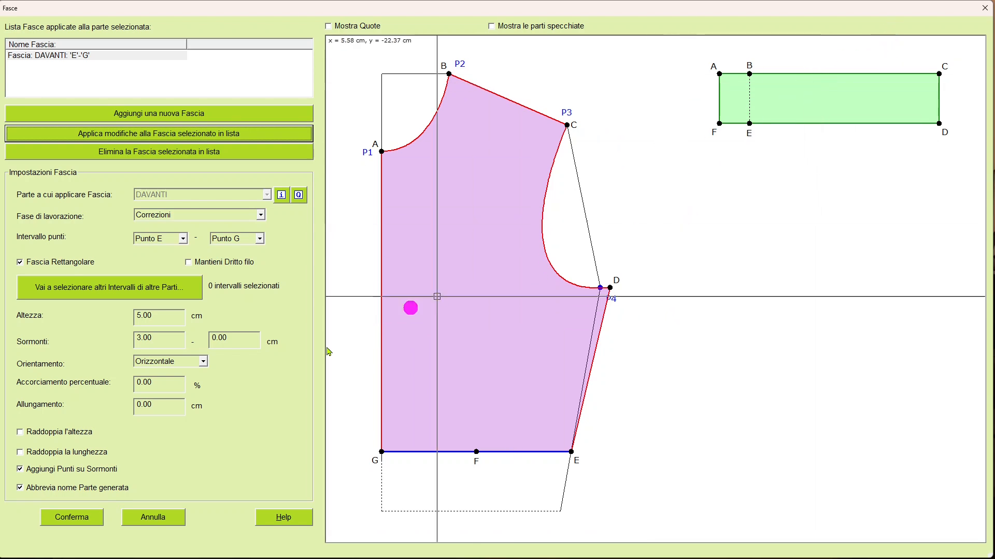
- Confirm the band and reopen its settings from the generated DAVANTI Fa-A part
click(84, 523)
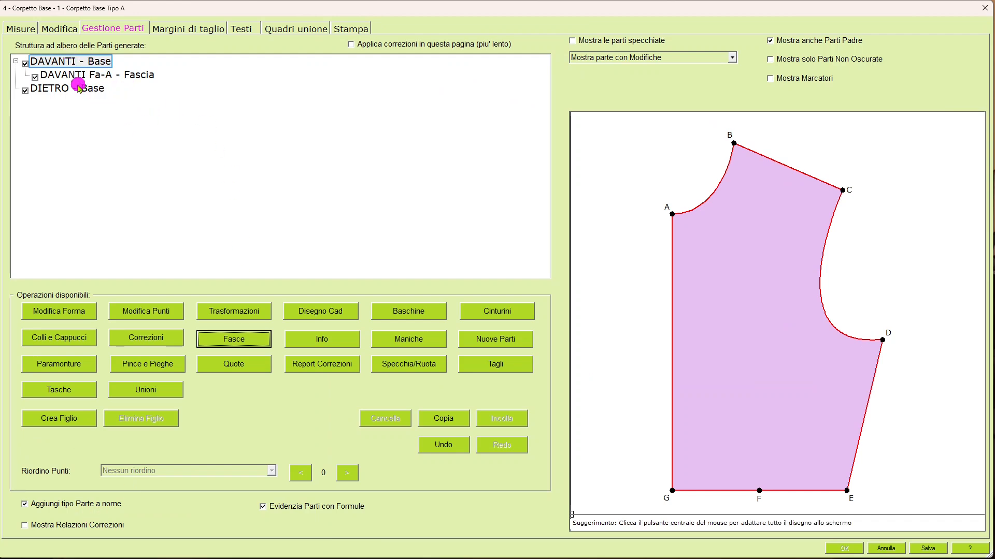
click(139, 76)
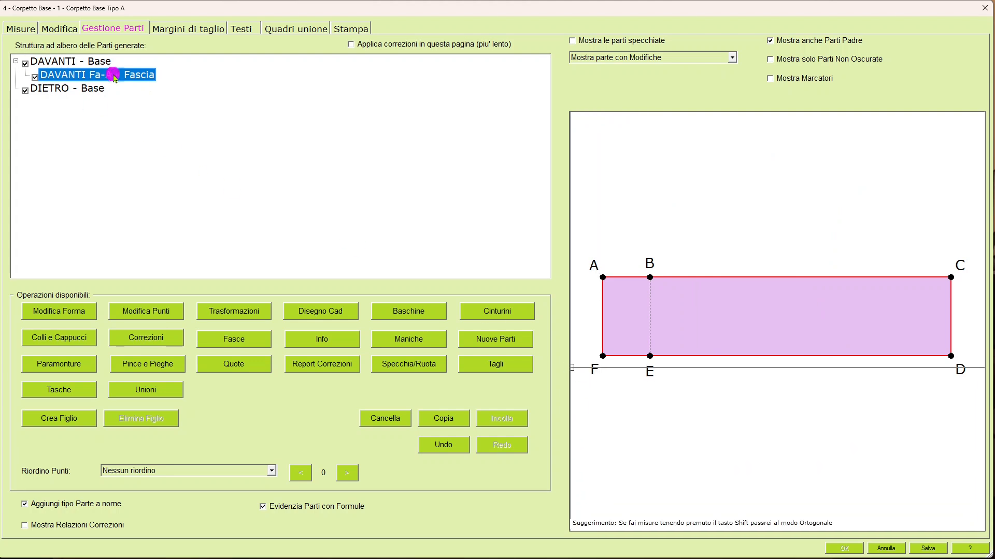
double_click(129, 77)
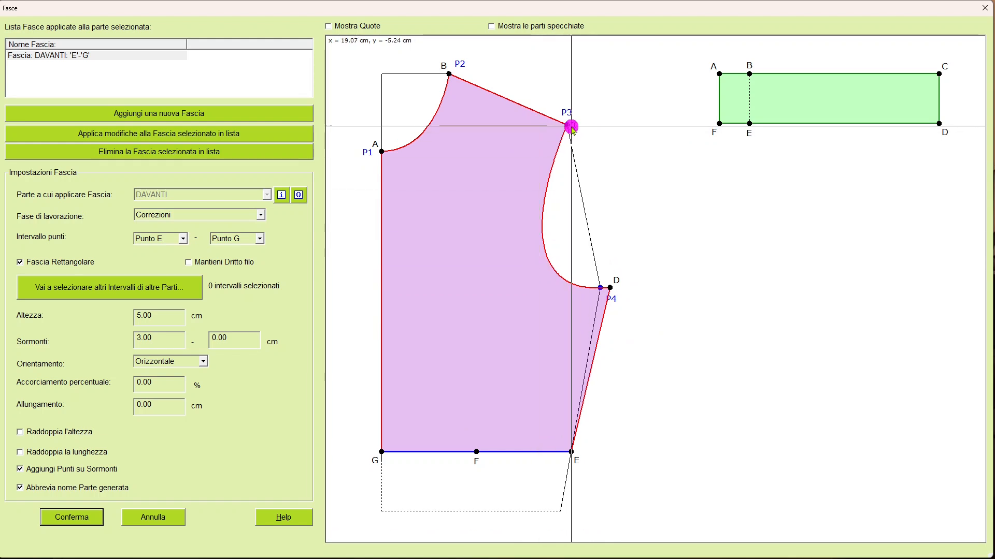
- Add a new rectangular band along the front armhole, from point C to point D
click(182, 239)
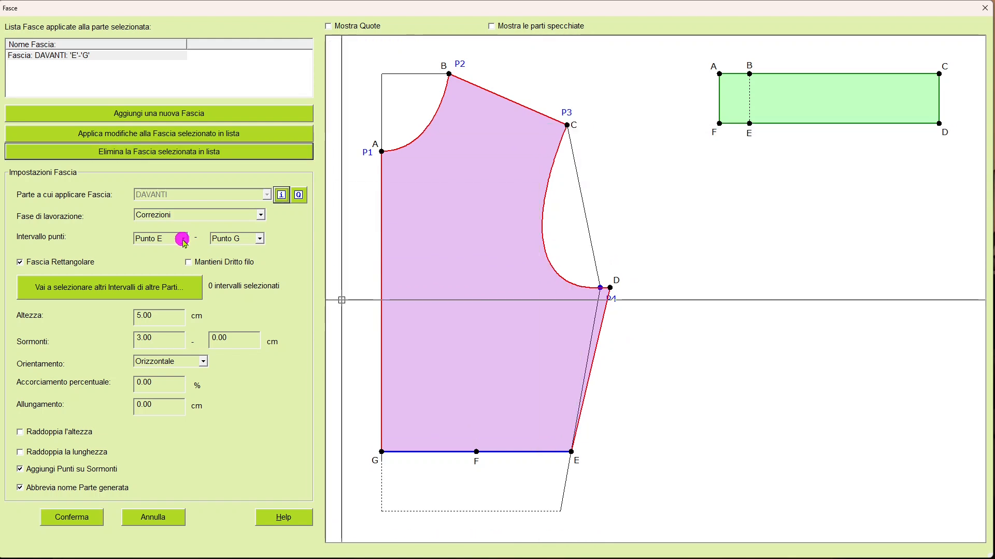
click(164, 268)
click(259, 239)
click(246, 279)
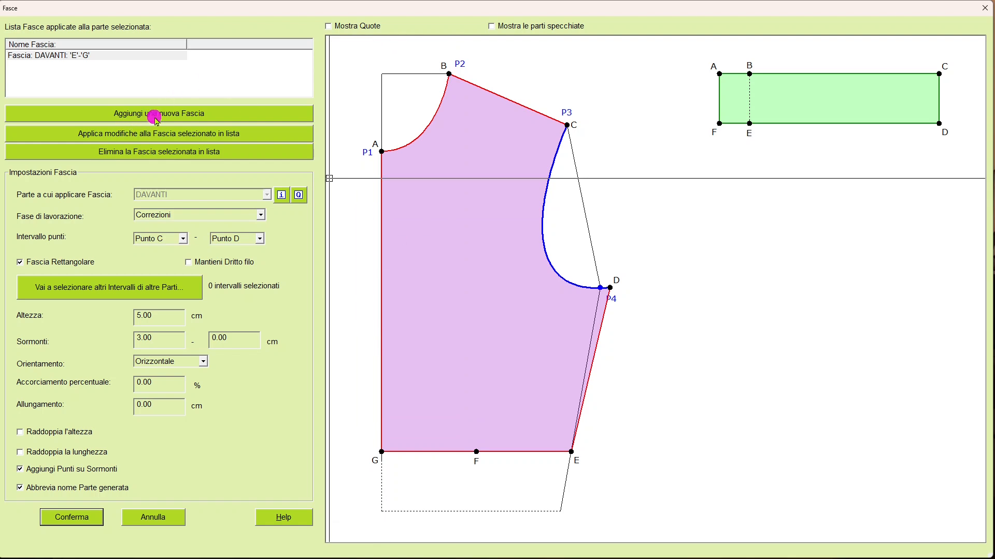
click(180, 118)
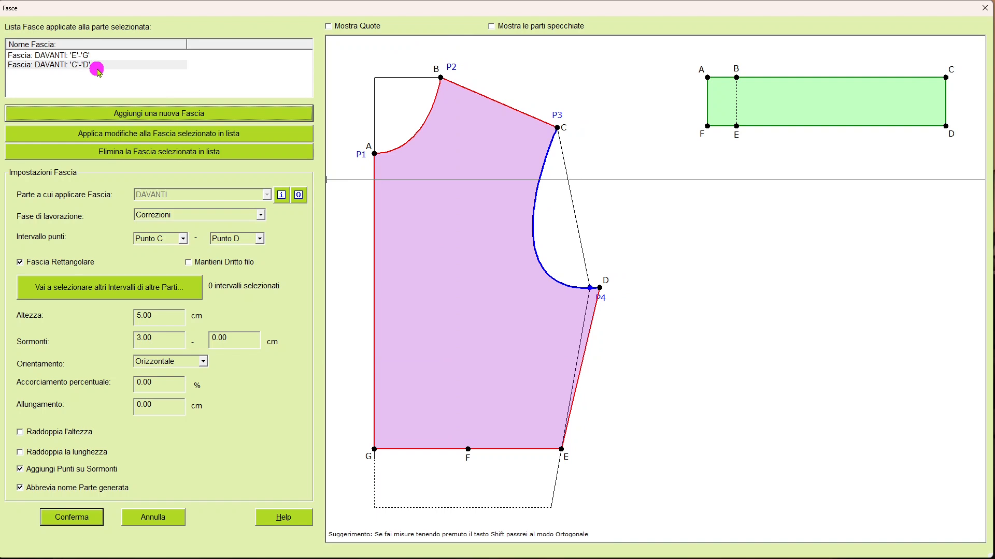
- Set the C–D band's height to 1 cm and first overlap to 0 cm, without points on overlaps, and apply the changes
click(96, 68)
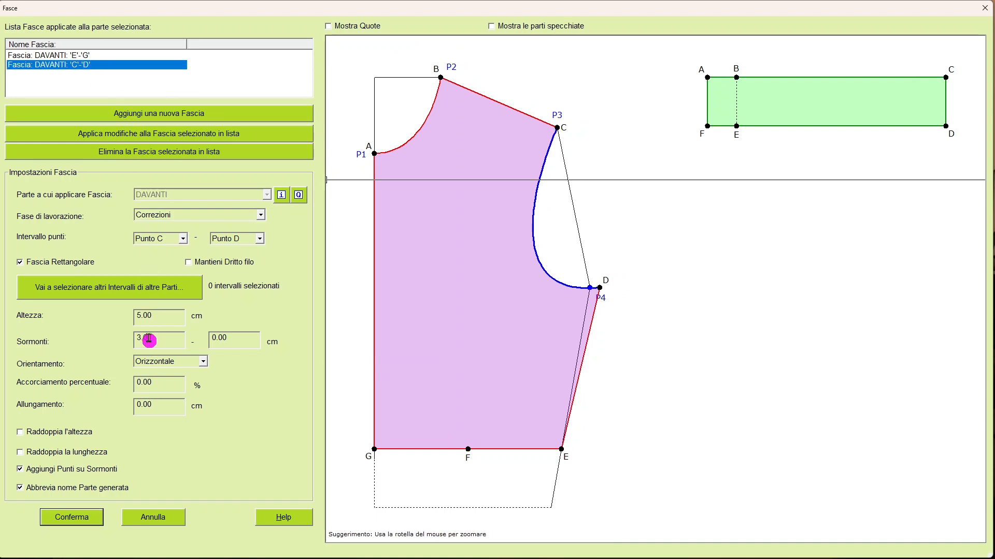
click(171, 323)
text(1)
click(162, 342)
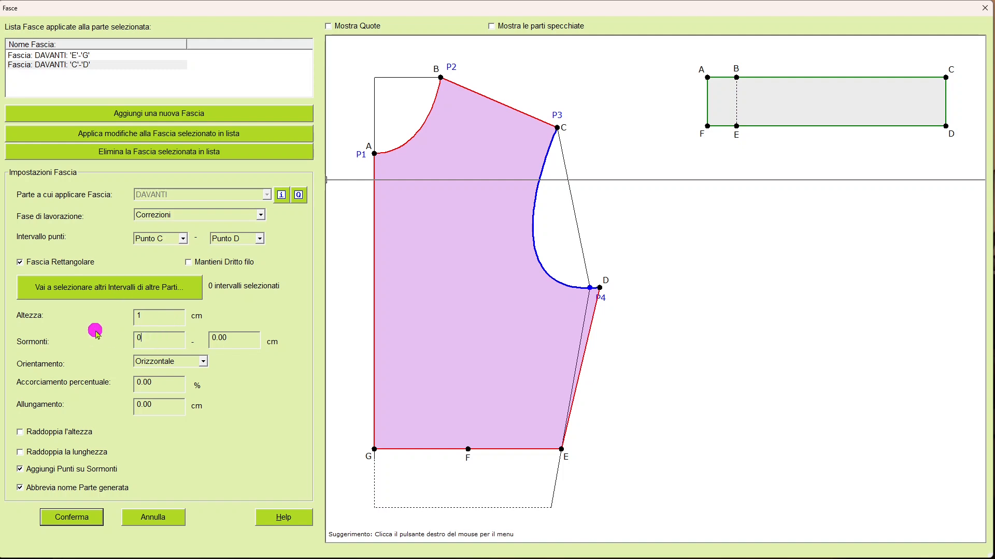
click(20, 469)
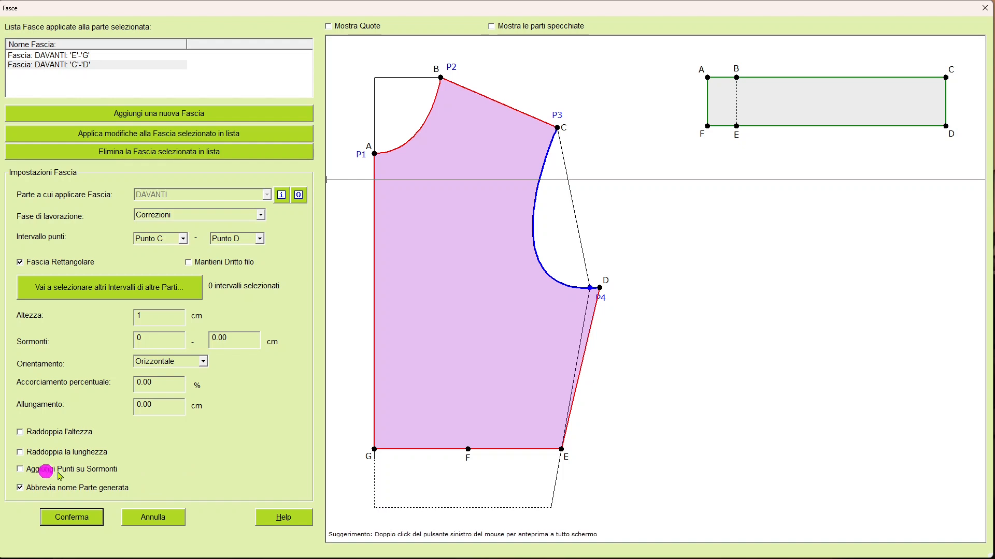
click(148, 133)
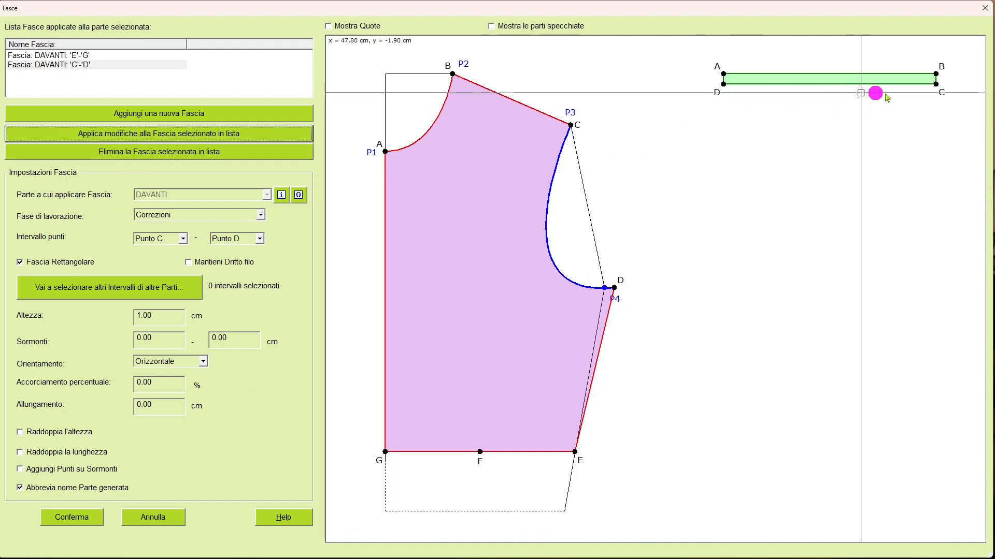